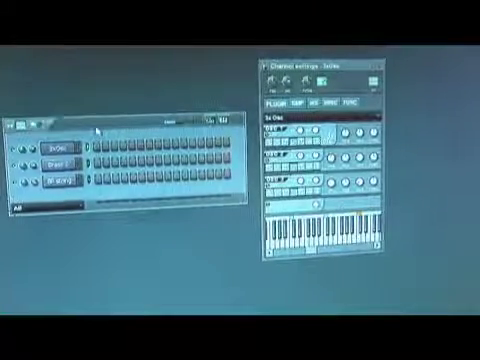
# Shift the Step Sequencer up-left beside the channel settings, then show a Brass channel's settings.
pyautogui.moveTo(97, 130); pyautogui.dragTo(93, 110)
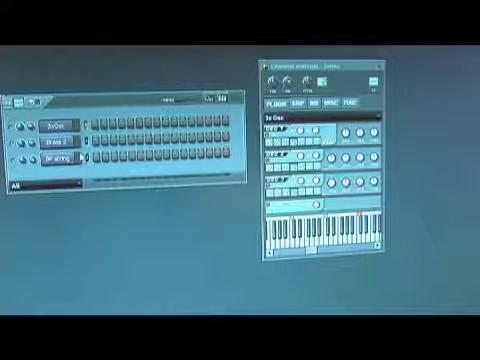
pyautogui.click(62, 143)
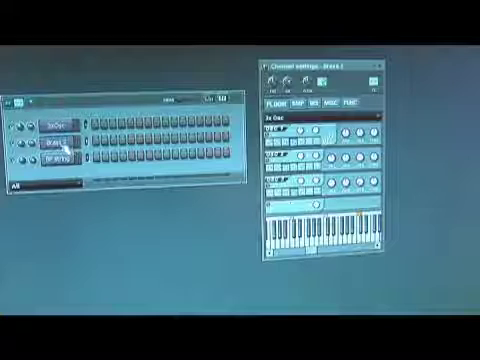